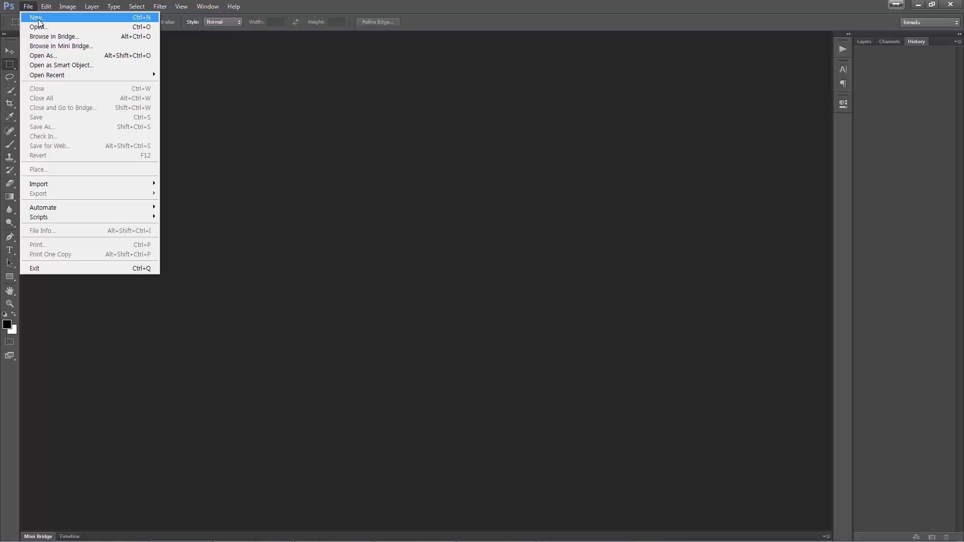
- Start a new document named 포토샵기초3강 and choose the U.S. Paper preset
click(38, 20)
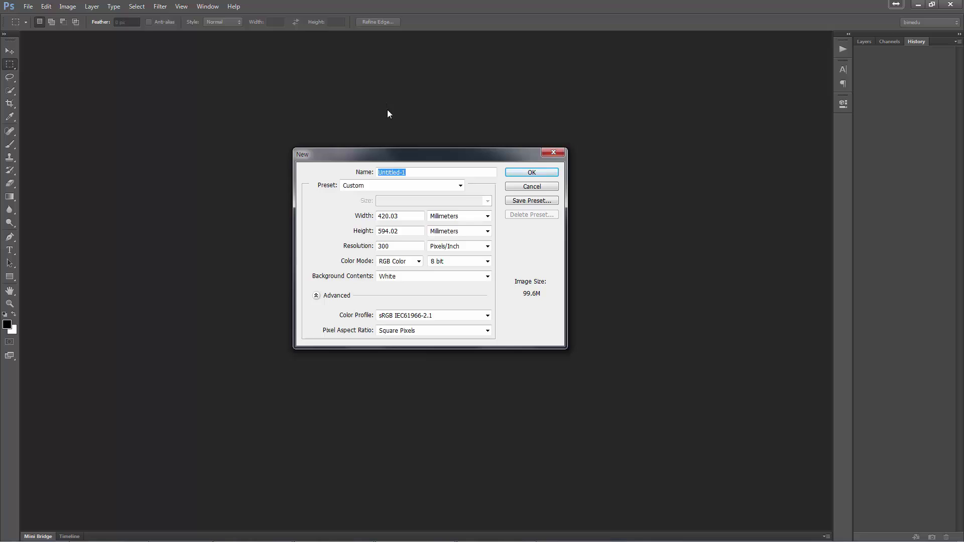
text(포토샵기초3강)
click(445, 187)
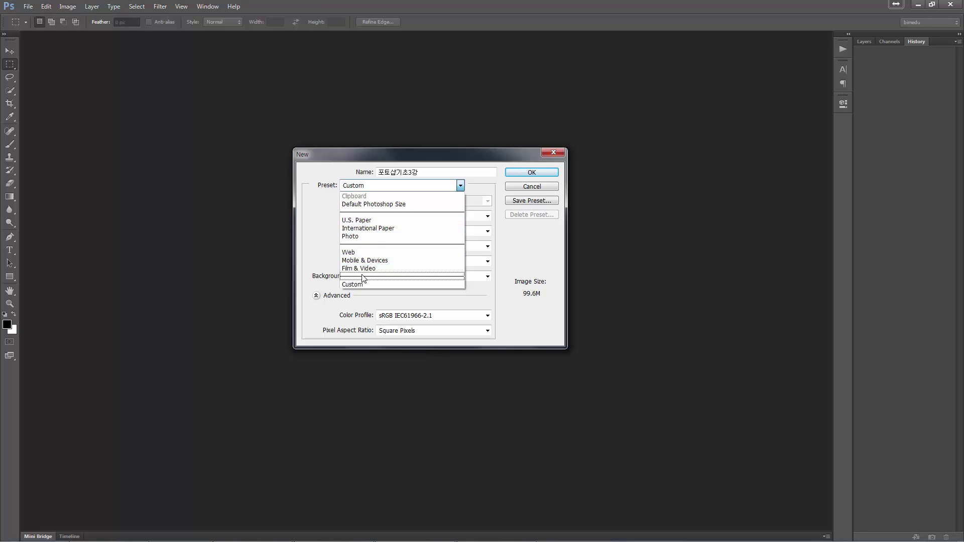
click(365, 220)
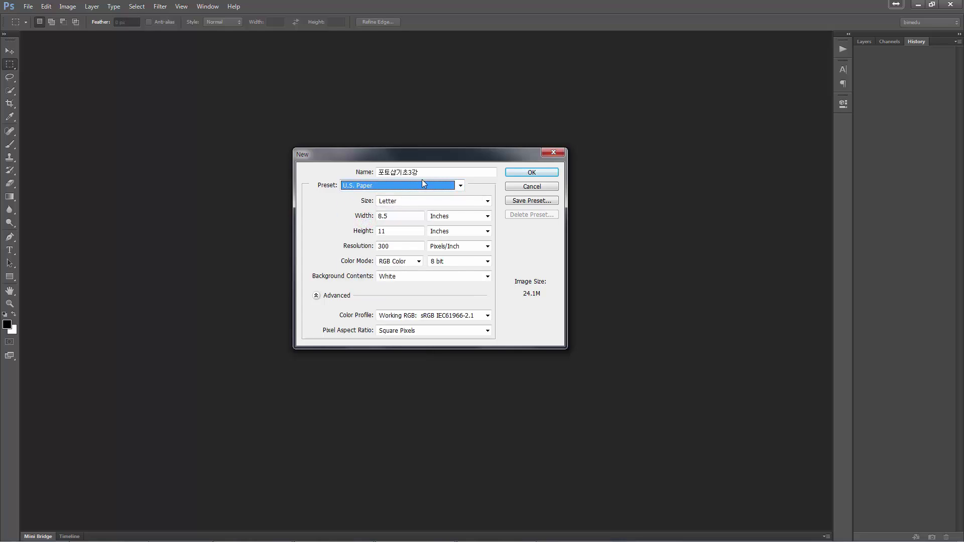
- Change the new document's preset to International Paper with size A3
click(388, 184)
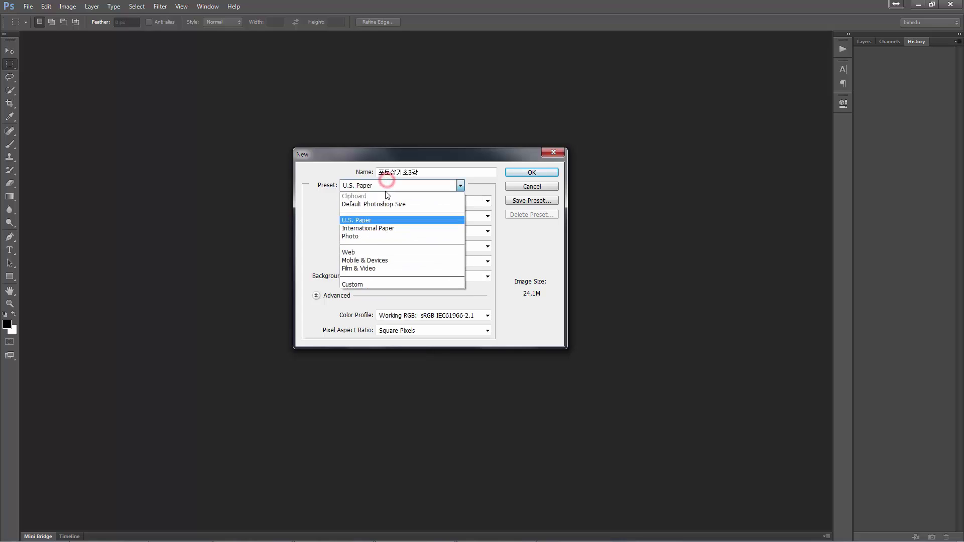
click(388, 229)
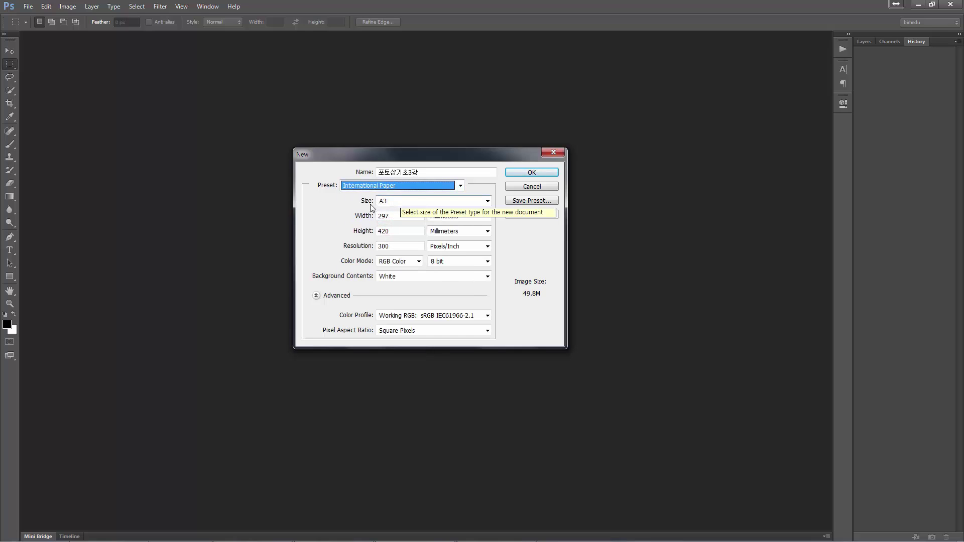
click(402, 202)
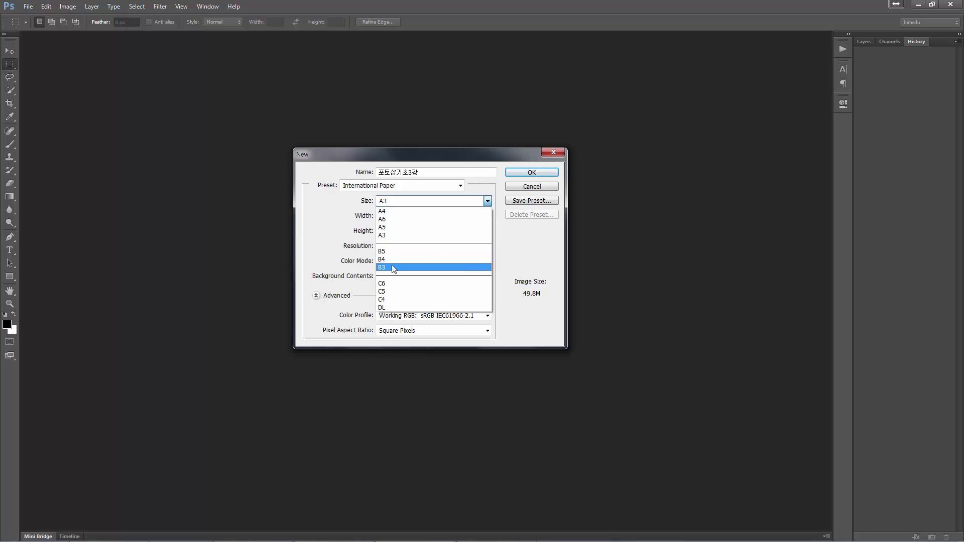
click(315, 204)
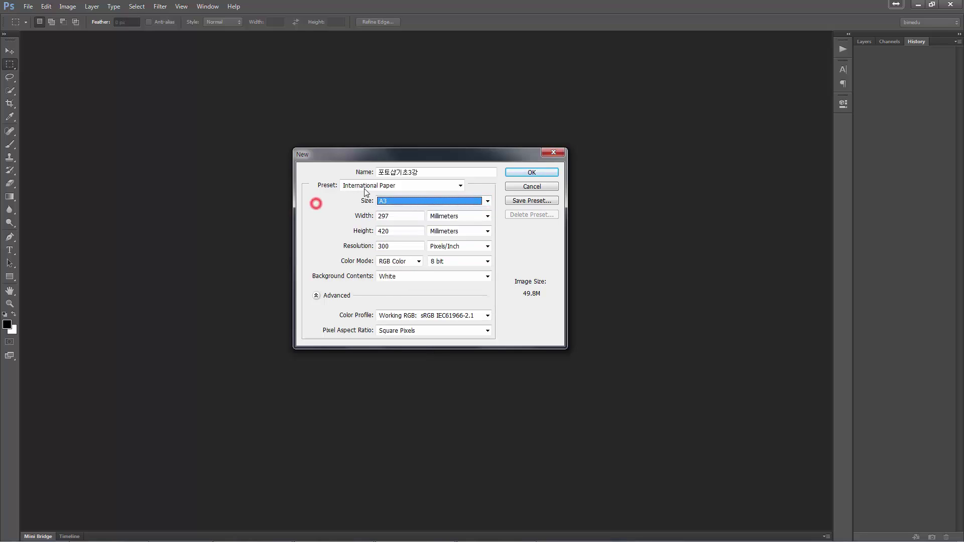
click(399, 215)
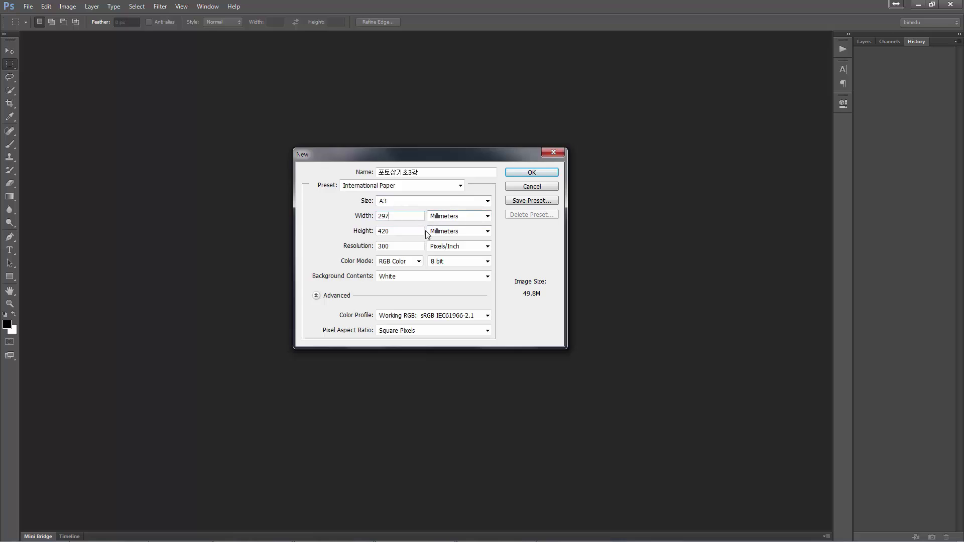
click(403, 246)
- Try the Web preset for the new document and inspect its resolution
click(414, 185)
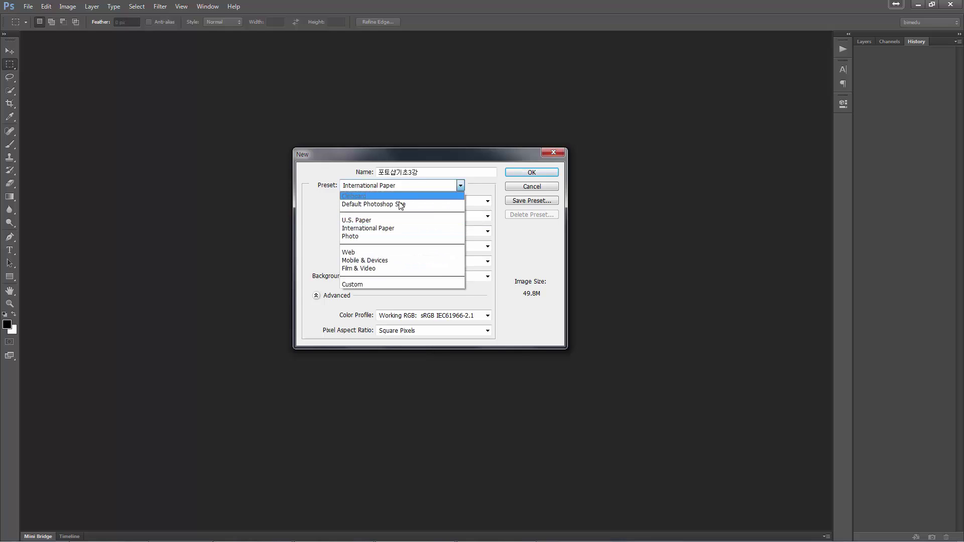
click(359, 253)
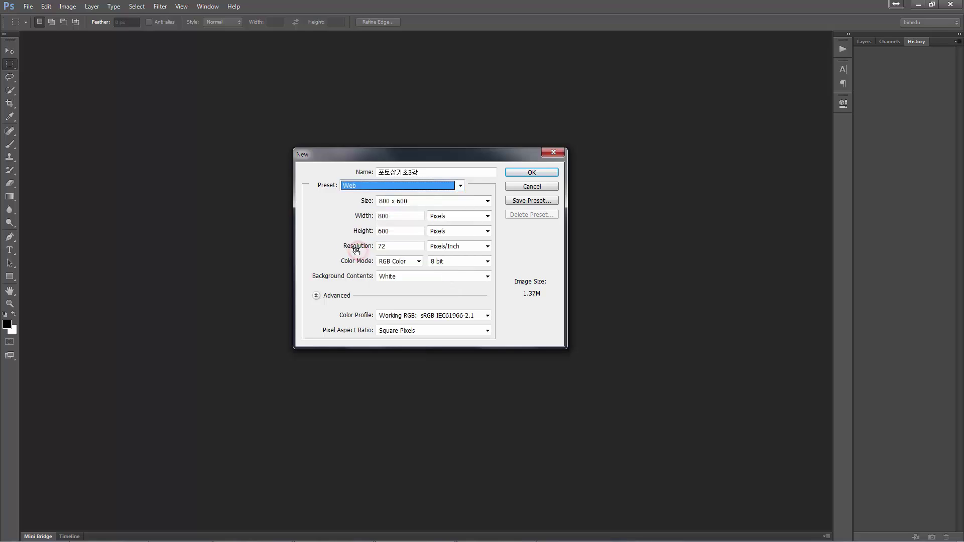
click(402, 247)
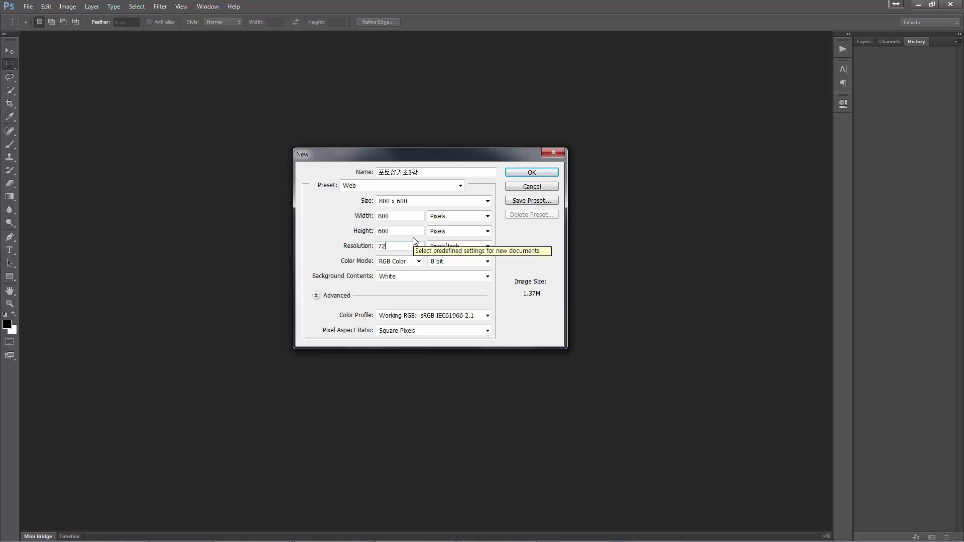
- Choose the Custom preset and set a 297 x 420 mm page at 300 pixels/inch
click(383, 185)
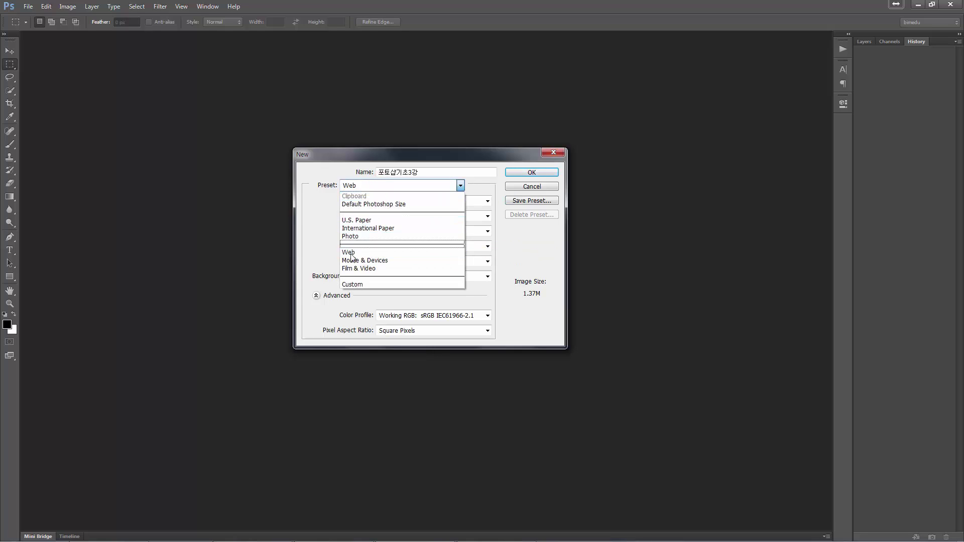
click(353, 284)
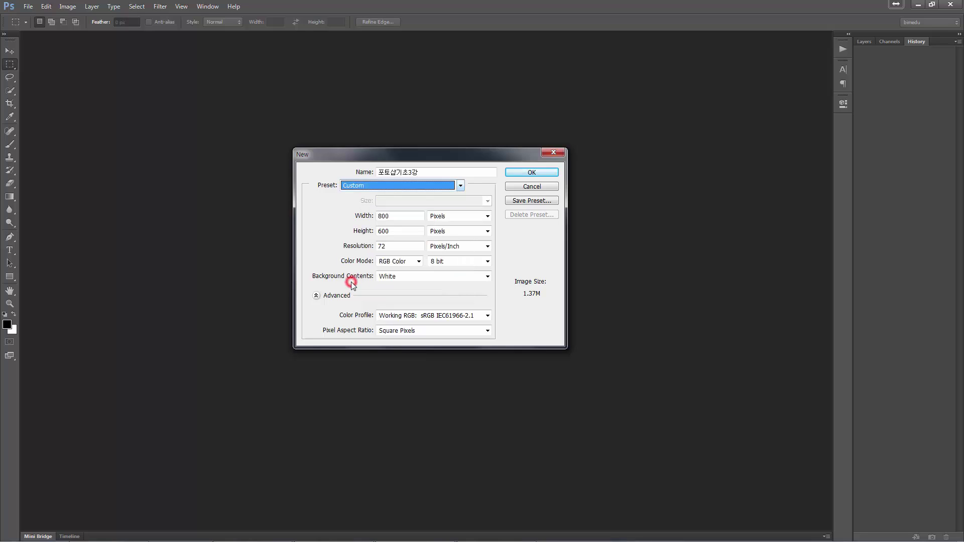
click(402, 215)
- Switch to the web browser, examine the B-series, publishing-print and photo-print paper size tables, and return to Photoshop
key(alt+Tab)
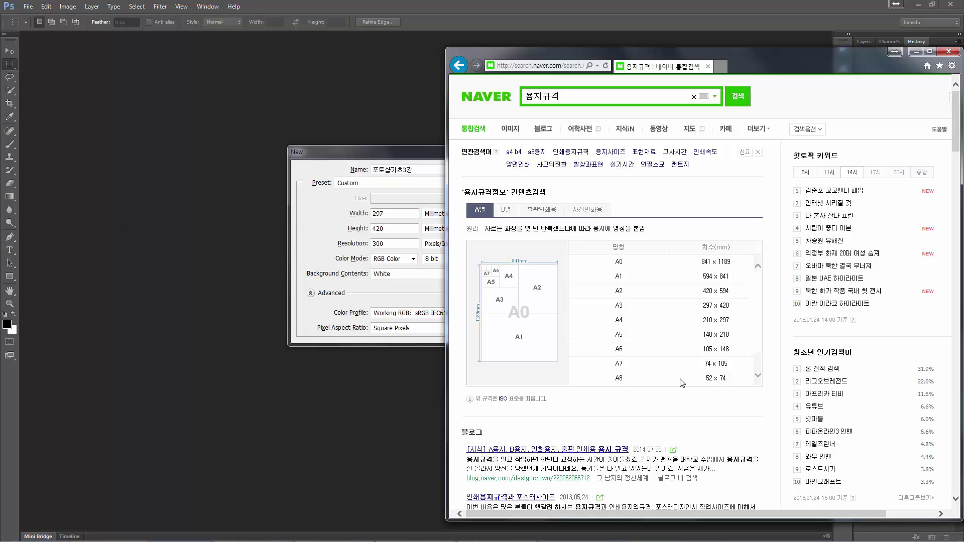
click(505, 212)
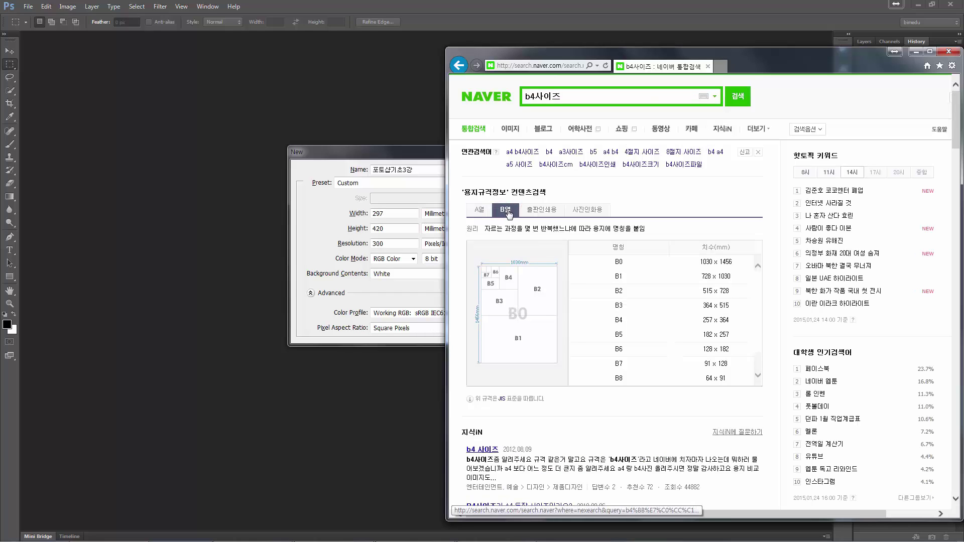
click(539, 212)
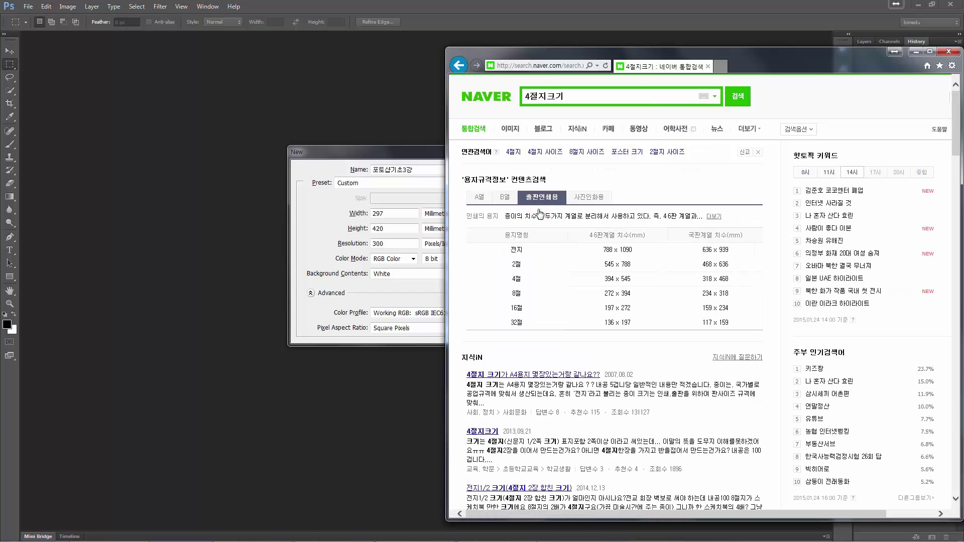
click(583, 201)
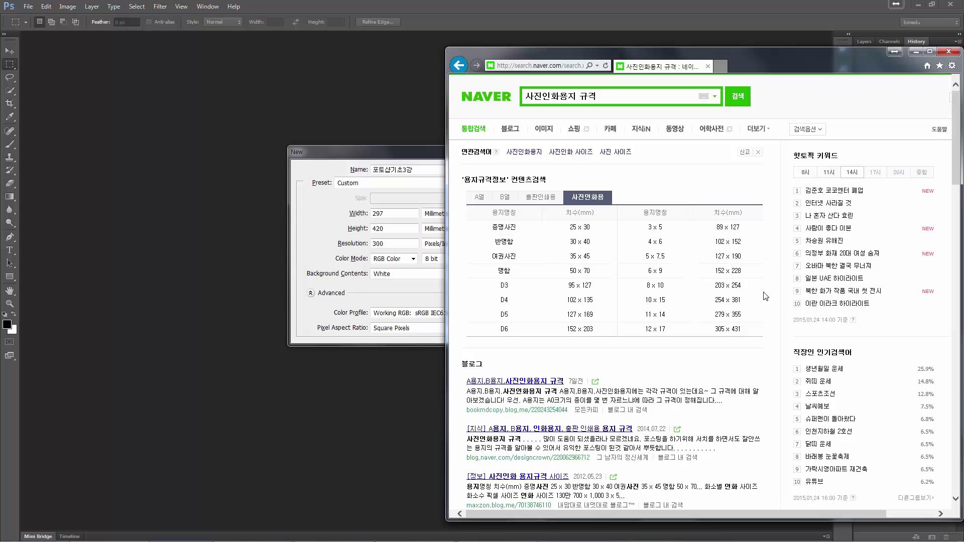
click(473, 199)
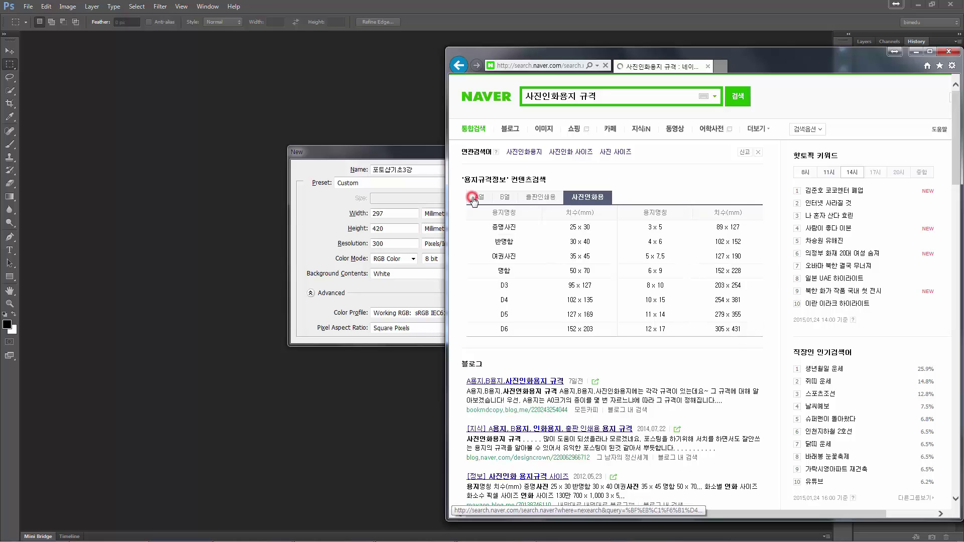
click(387, 195)
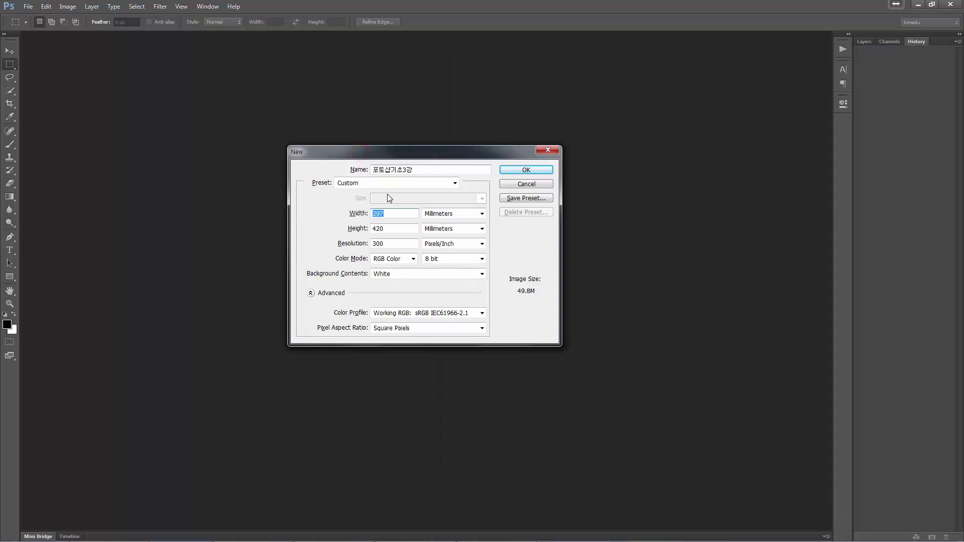
- Review the new document's size and resolution fields and set its color mode to RGB Color
double_click(398, 242)
drag(457, 154, 470, 155)
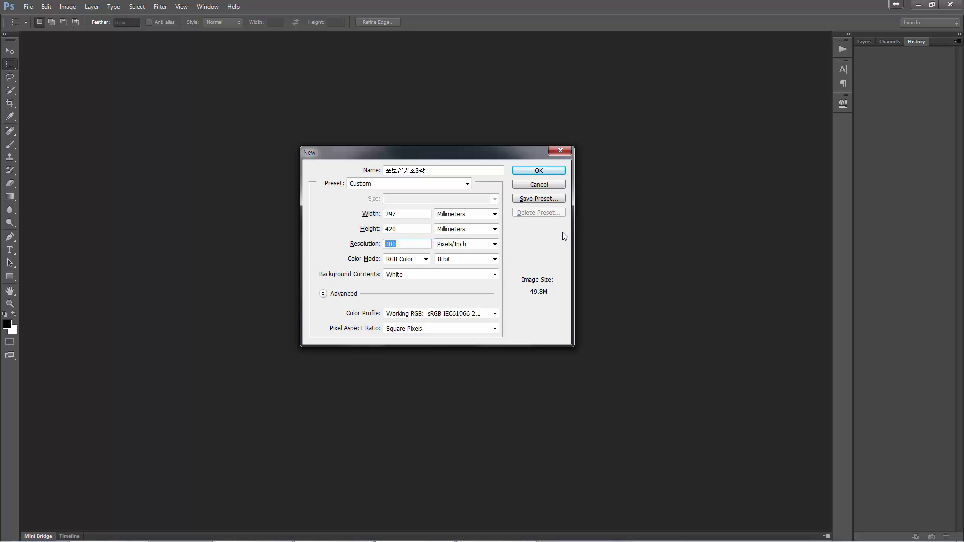
click(423, 215)
click(414, 260)
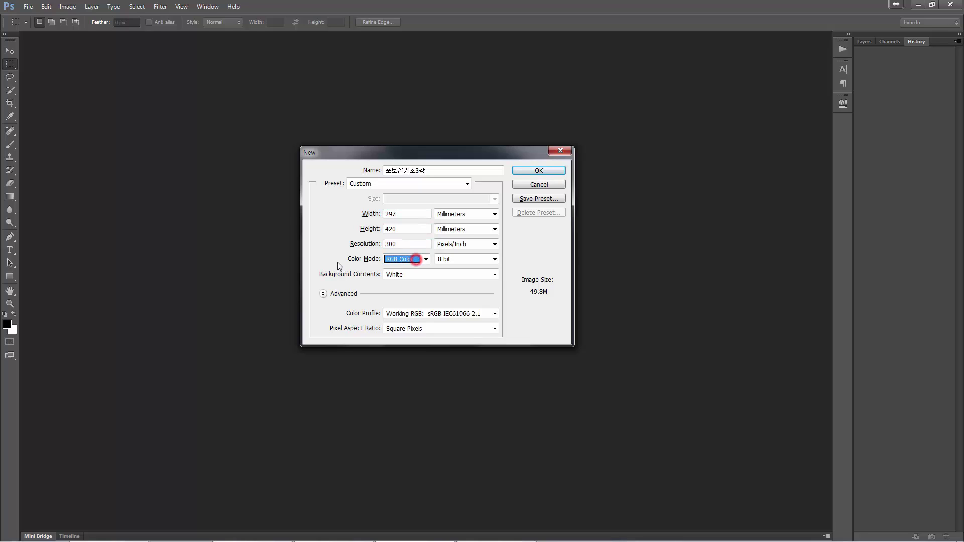
click(399, 258)
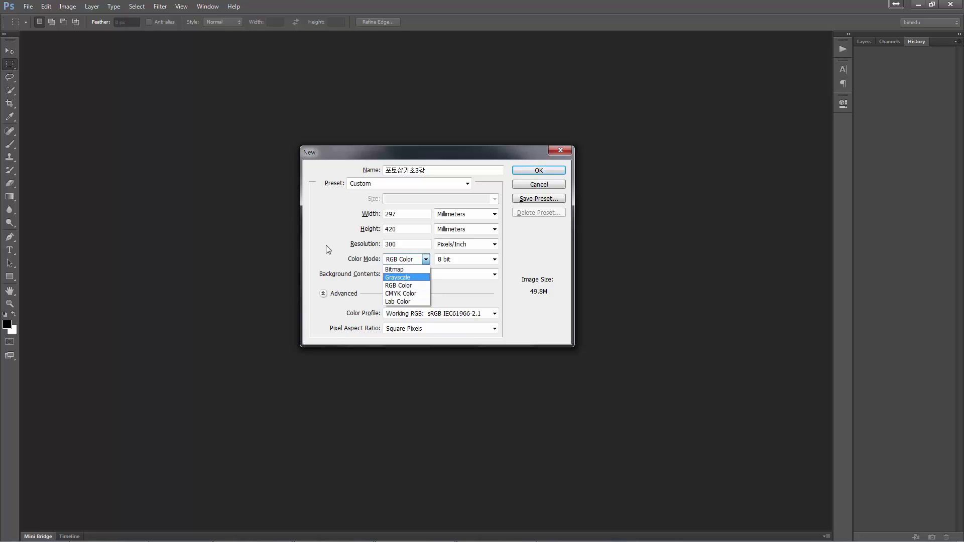
click(398, 286)
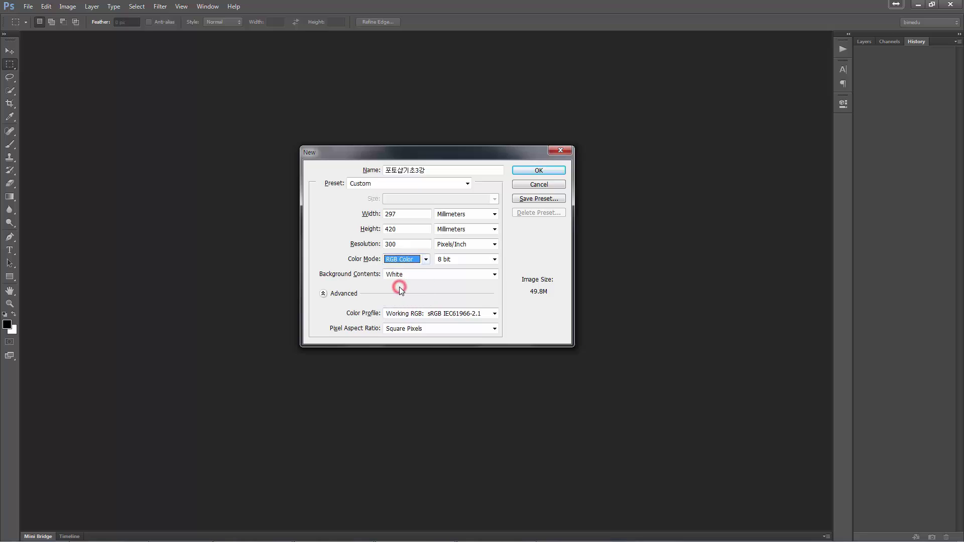
click(325, 233)
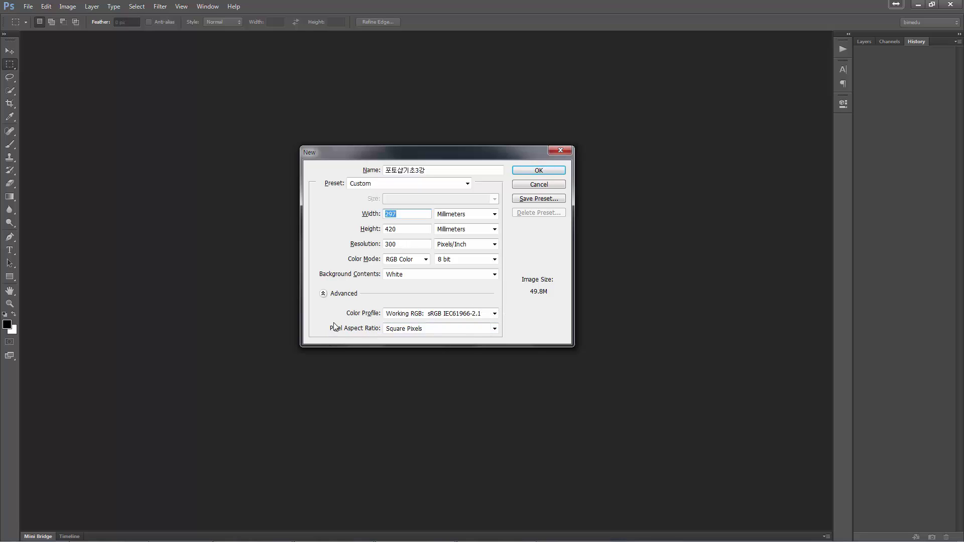
- Check the A-series paper sizes in the web browser and create the new document in Photoshop
key(alt+Tab)
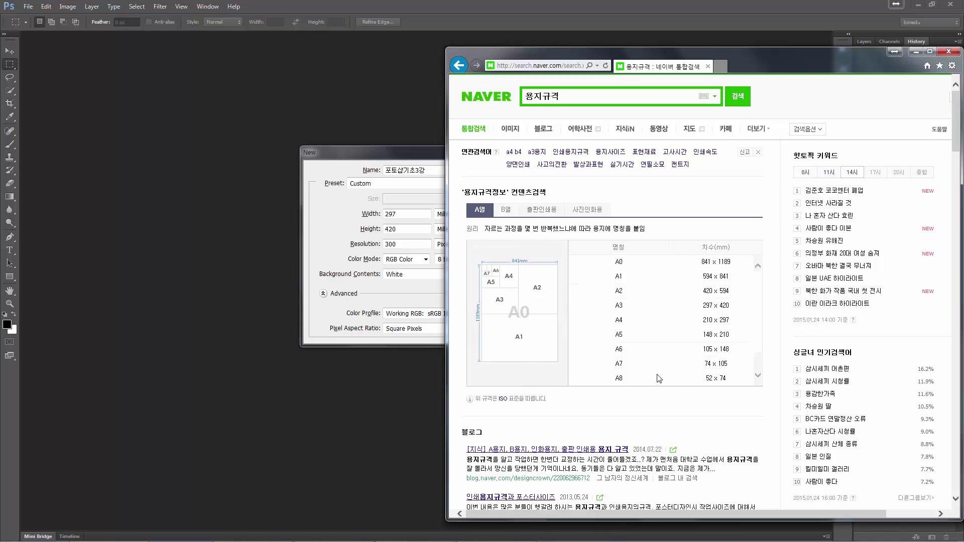
click(392, 159)
double_click(405, 245)
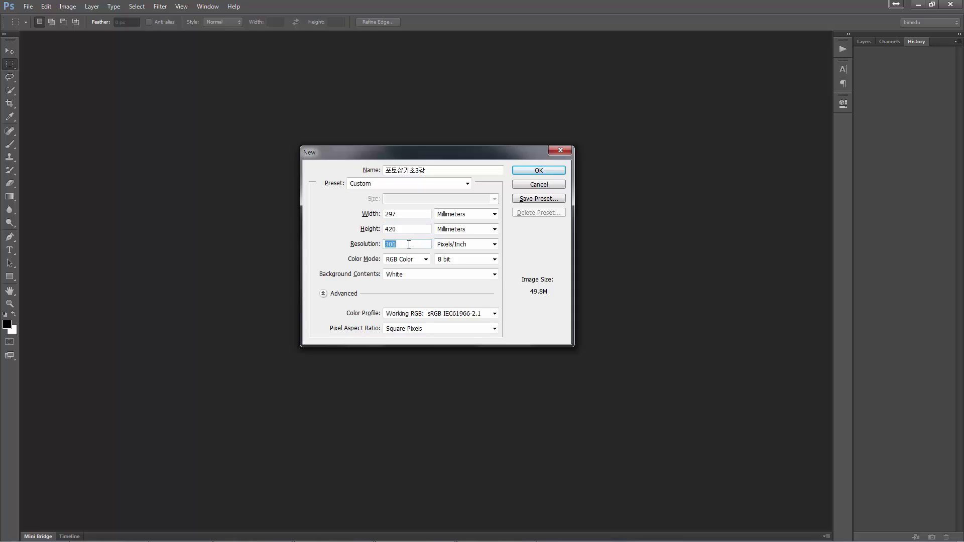
click(525, 171)
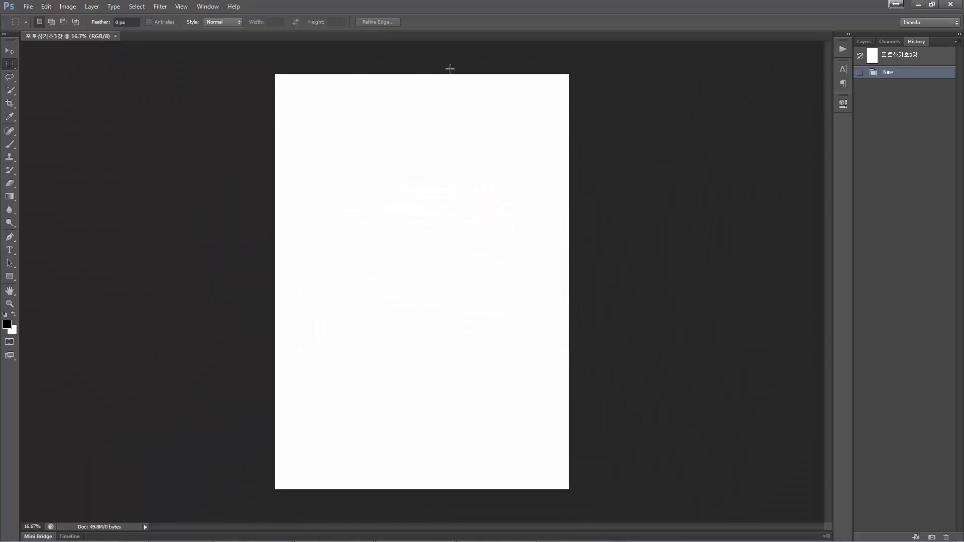
- Inspect the document's pixel width and height in the Image Size settings and close them without changes
click(62, 7)
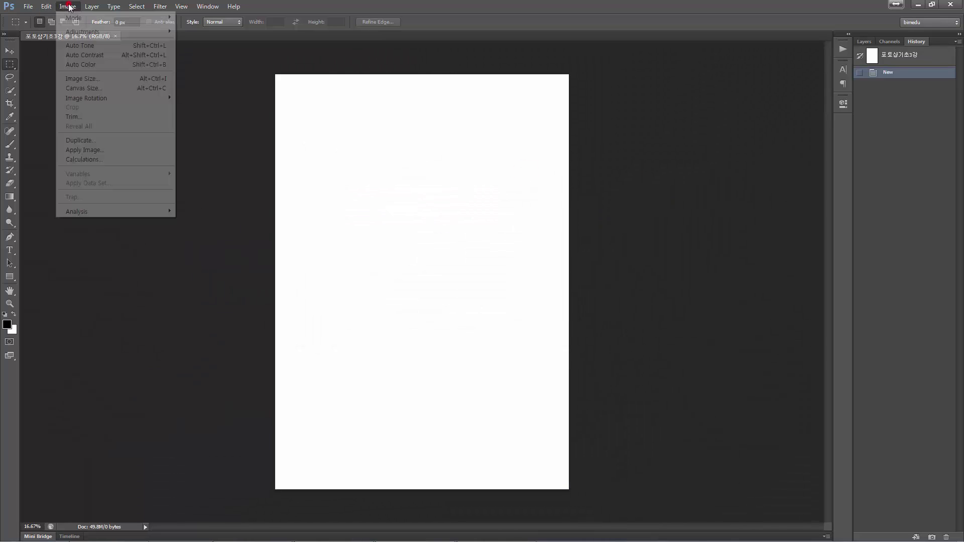
click(77, 78)
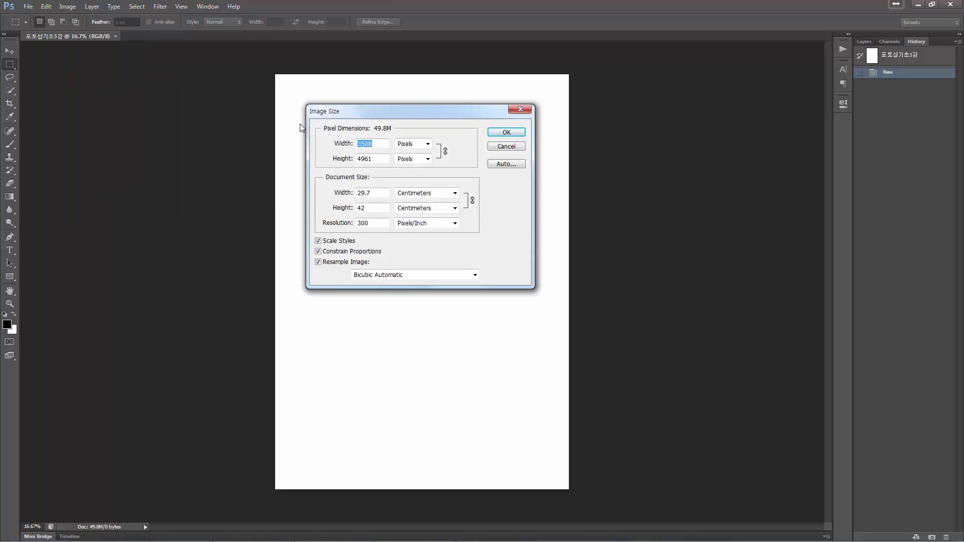
click(381, 144)
click(379, 159)
click(507, 132)
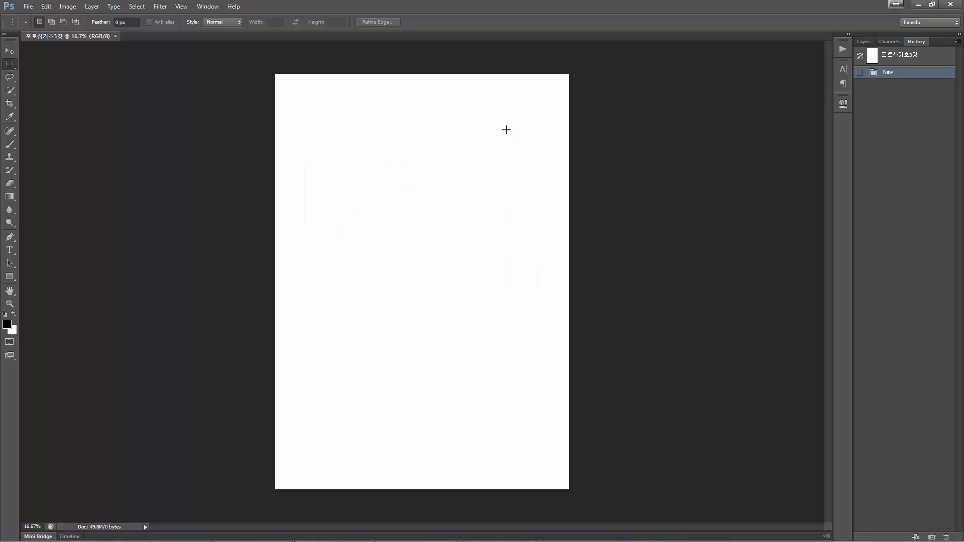
- Fill the canvas with the Spectrum linear gradient, running diagonally from near the page's lower-left corner to its upper-right corner
key(v)
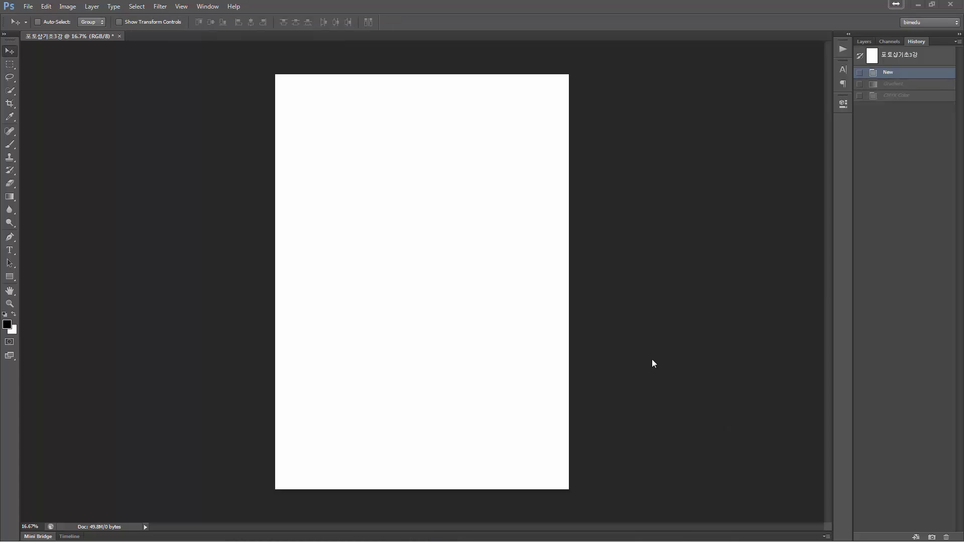
click(10, 197)
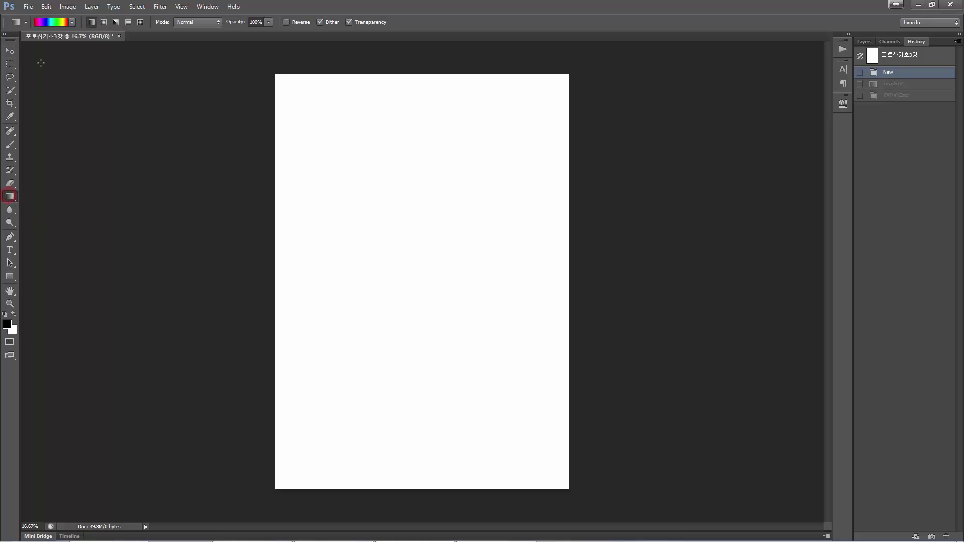
click(52, 24)
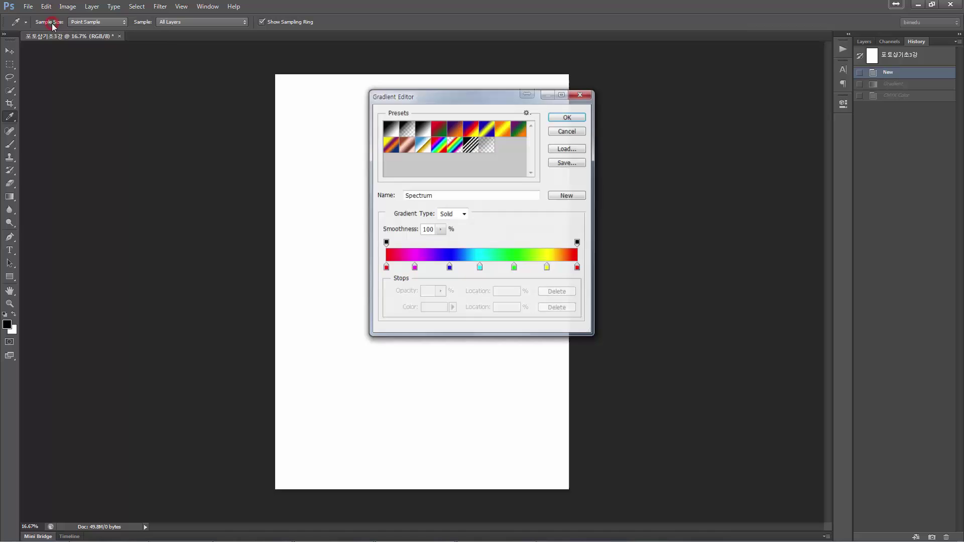
click(565, 116)
drag(310, 447, 534, 99)
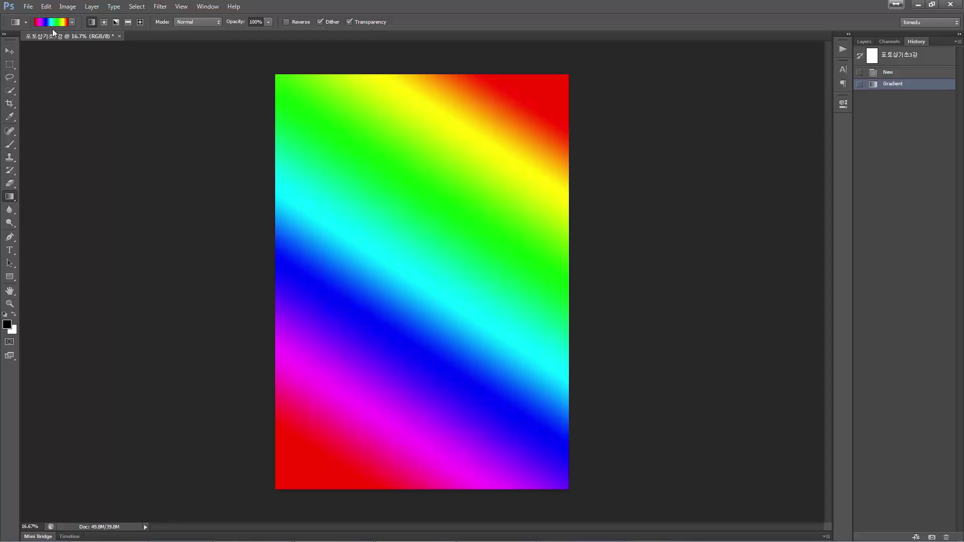
- Convert the spectrum gradient document to CMYK Color mode and accept the U.S. Web Coated (SWOP) v2 profile
click(67, 6)
mouse_move(67, 19)
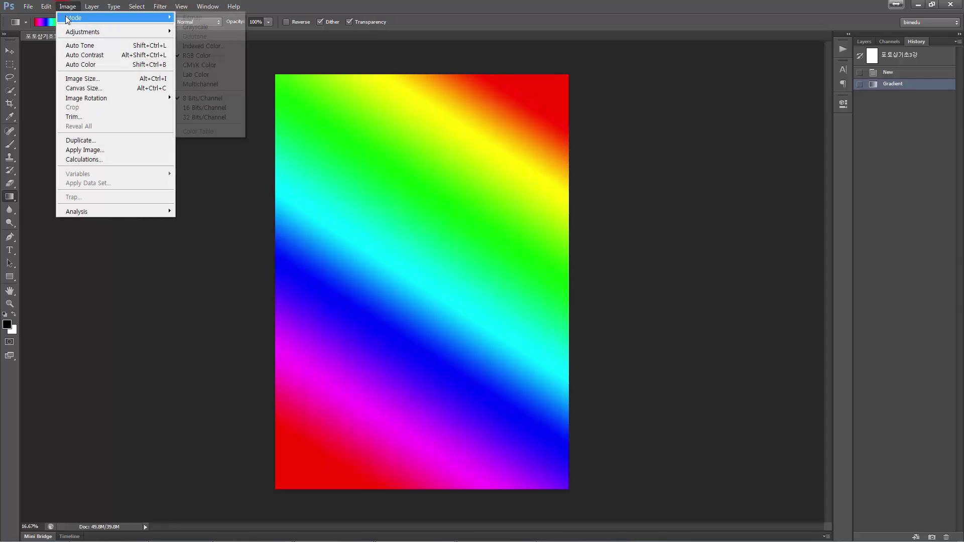
click(201, 65)
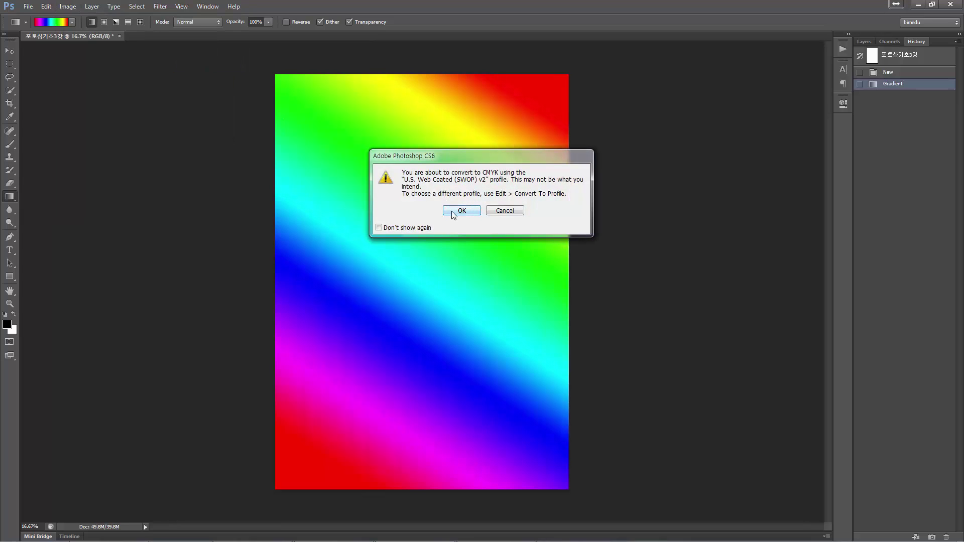
click(454, 213)
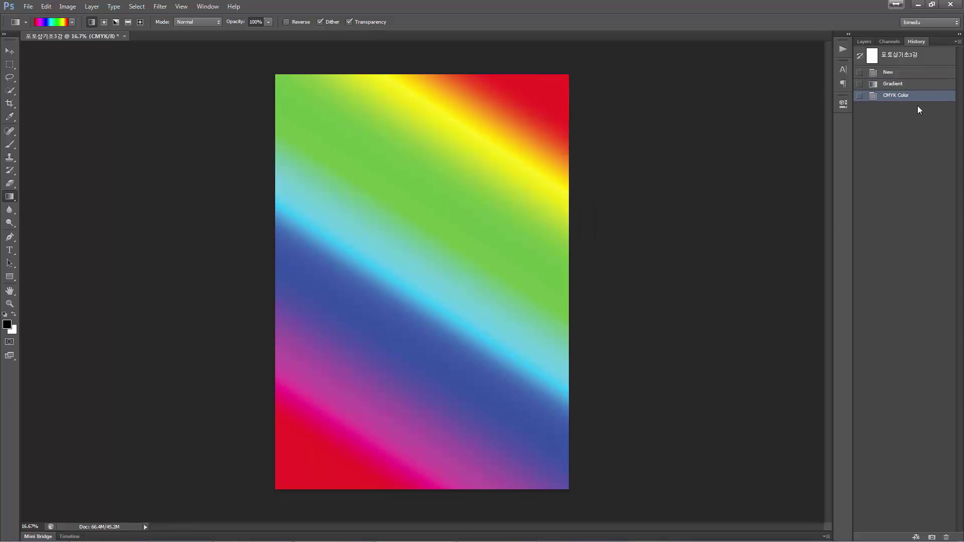
- Compare the gradient's colors in RGB and CMYK by switching between the Gradient and CMYK Color history states, ending on CMYK Color
click(899, 83)
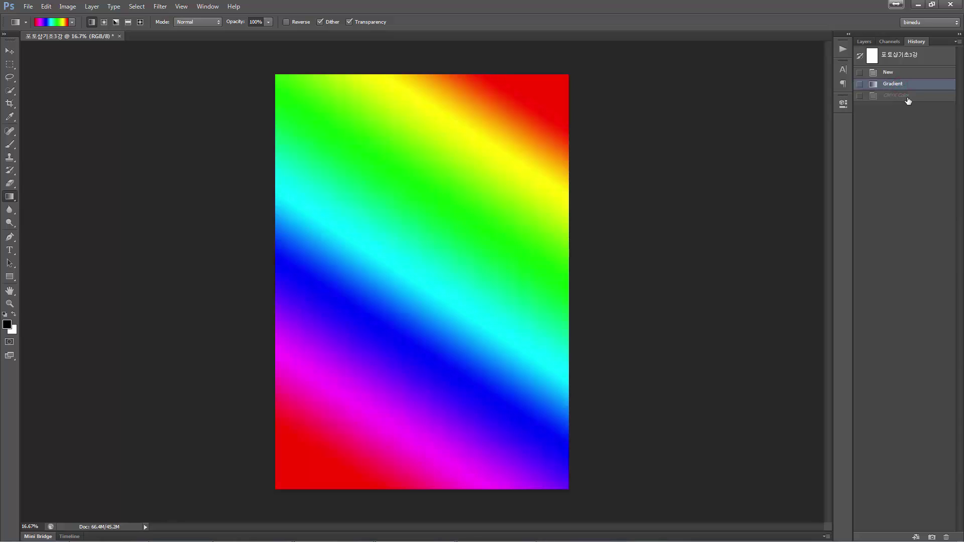
click(907, 98)
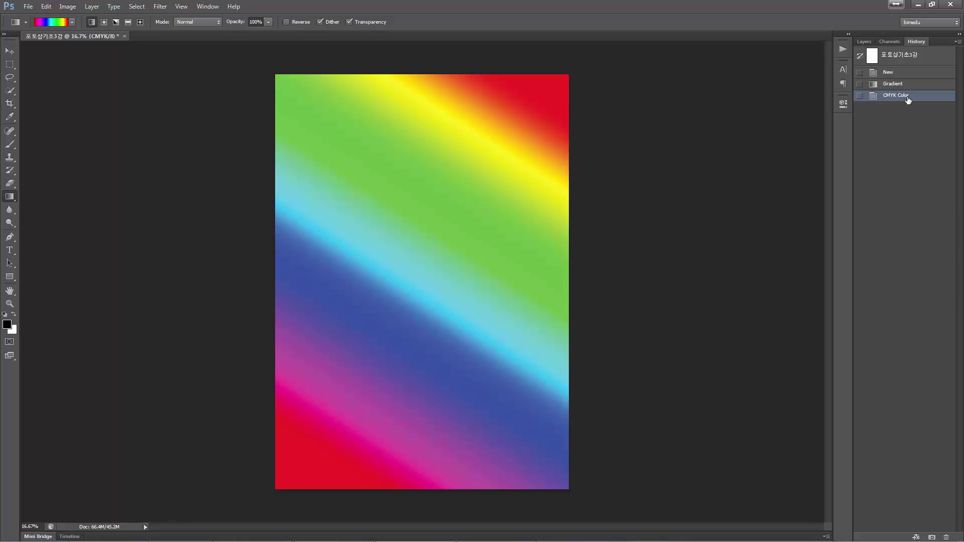
click(904, 85)
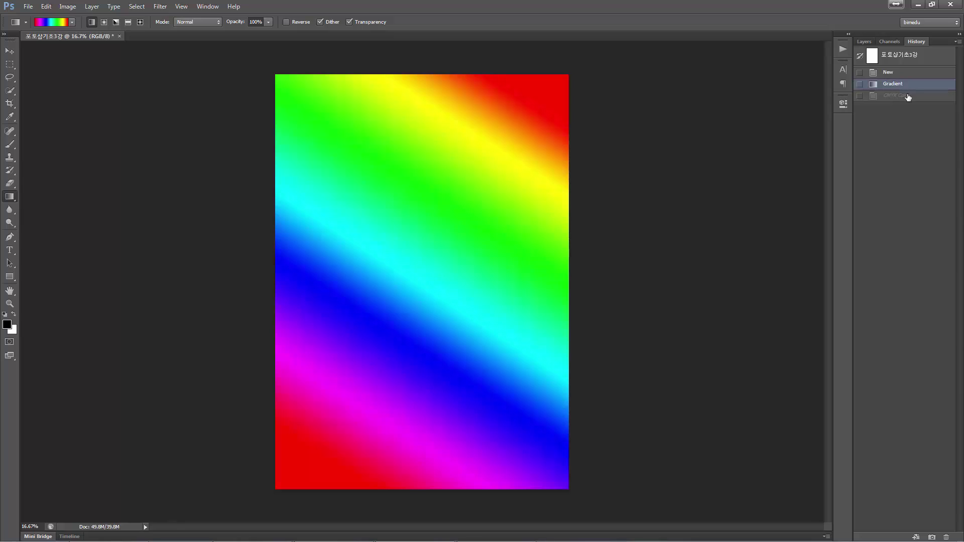
click(908, 95)
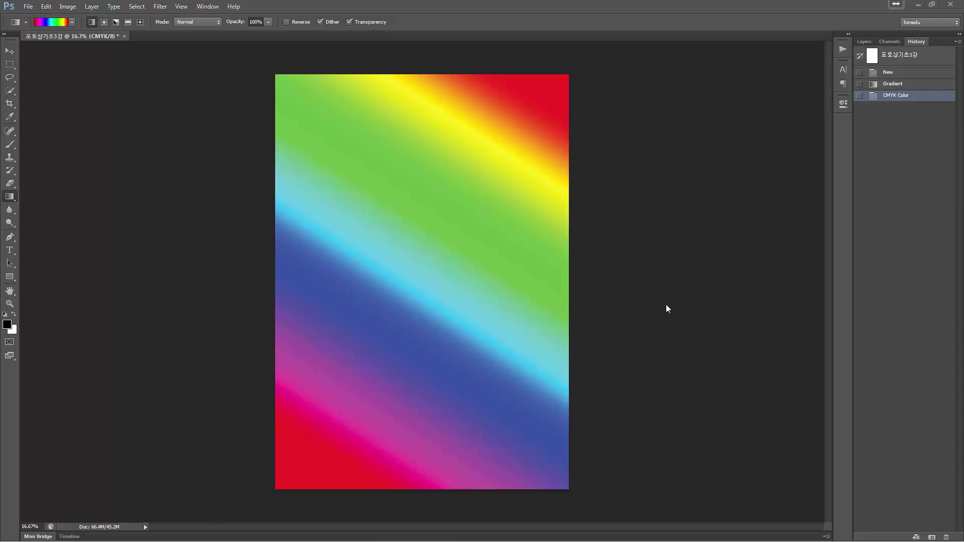
- View the Color Balance settings and close them without changes, then recheck the Gradient history state against CMYK Color
key(ctrl+b)
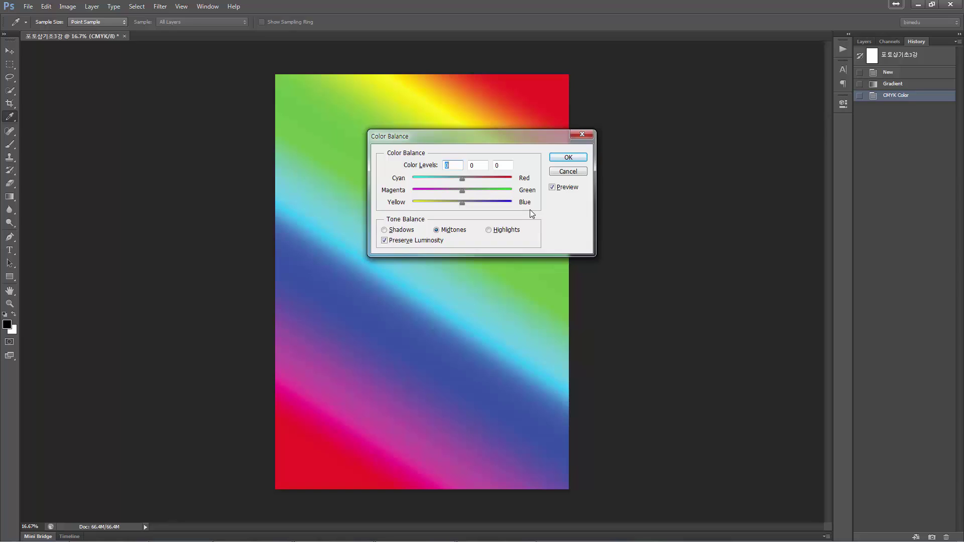
key(Escape)
key(g)
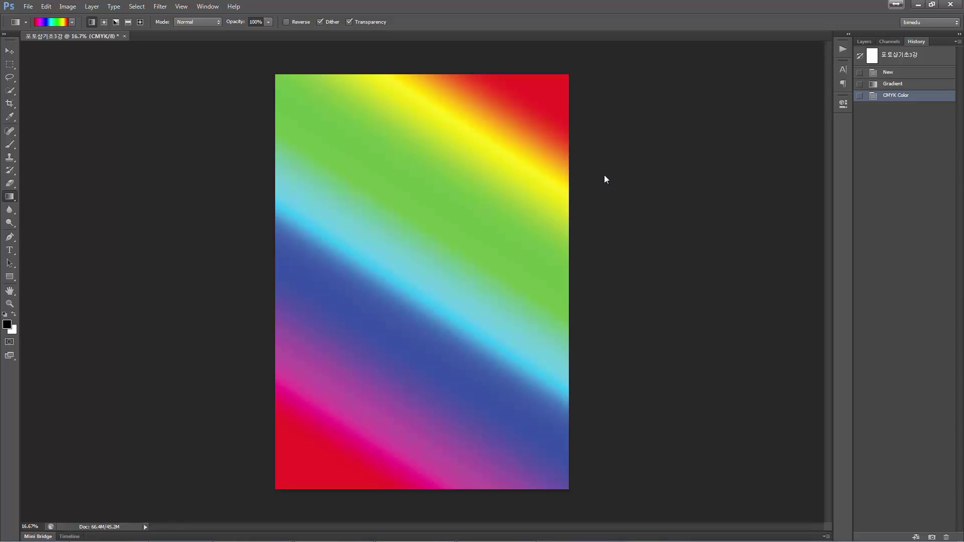
click(893, 84)
click(895, 95)
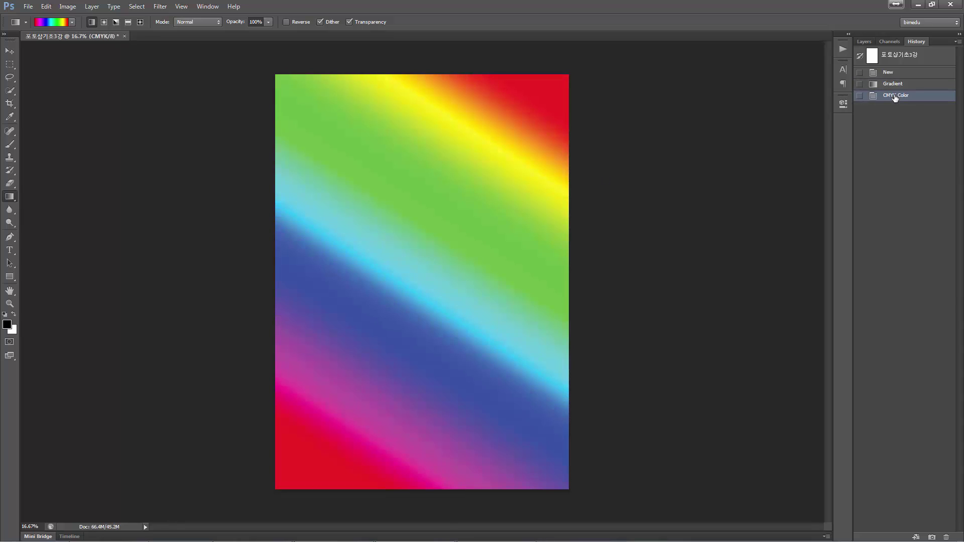